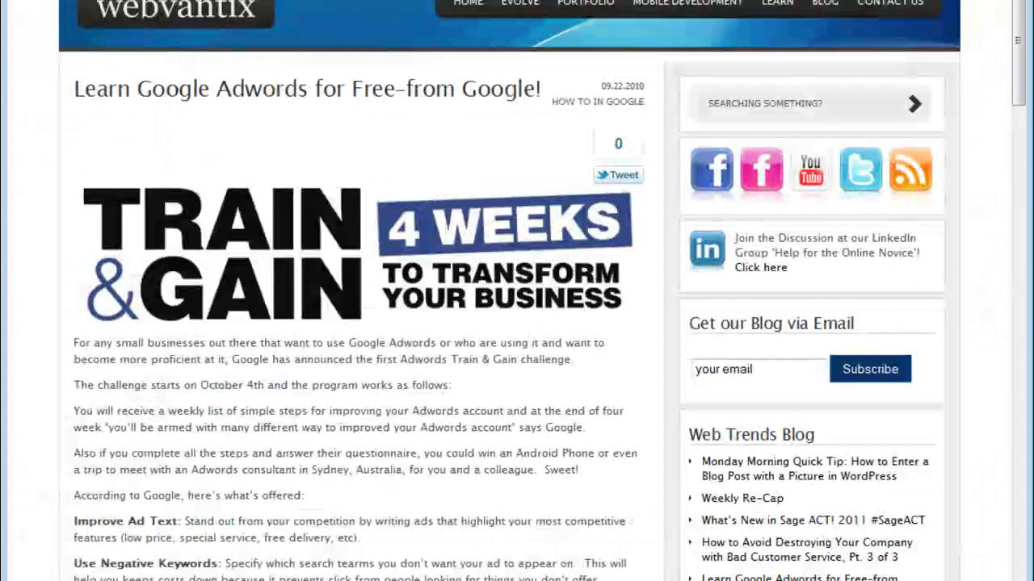
Scroll the 'Learn Google Adwords for Free' blog article down toward its Categories sidebar.
scroll(958, 198, "down", 7)
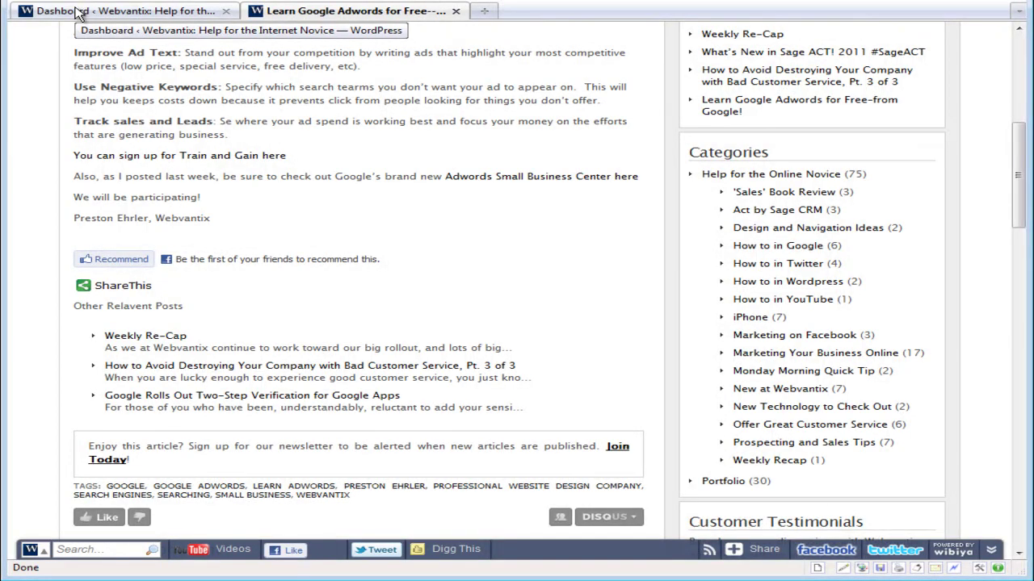
From the Dashboard, go to Posts > Categories and enter 'How to In Outlook' as the new category name.
left_click(78, 14)
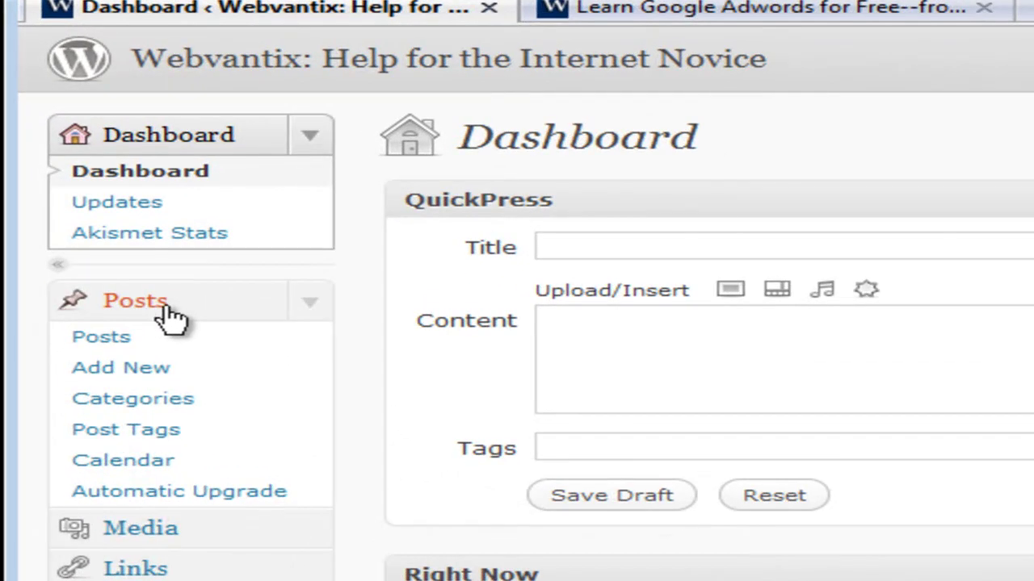
left_click(178, 407)
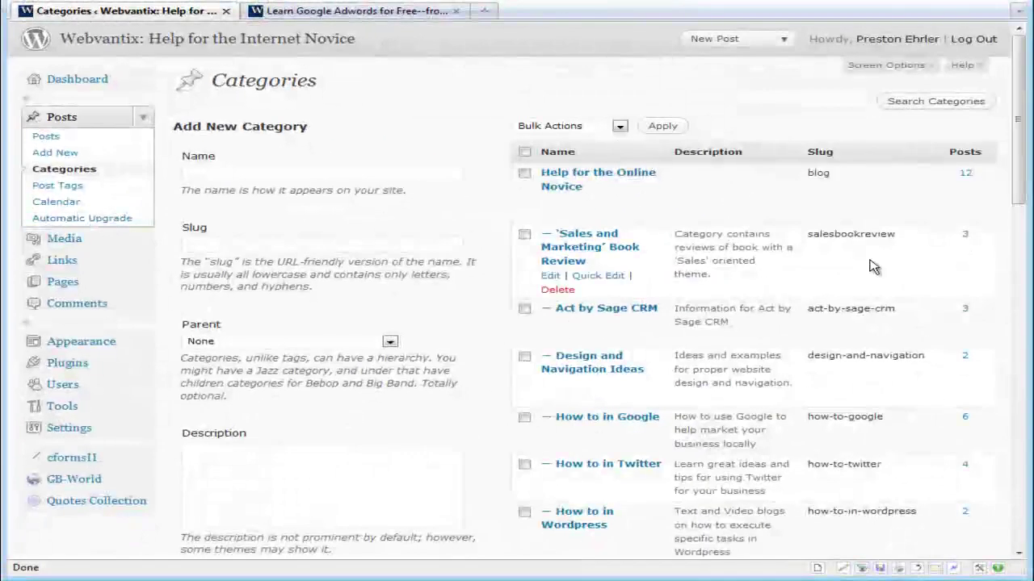
mouse_move(1019, 120)
left_mouse_down()
mouse_move(1019, 242)
mouse_move(1019, 121)
left_mouse_up()
left_click(222, 172)
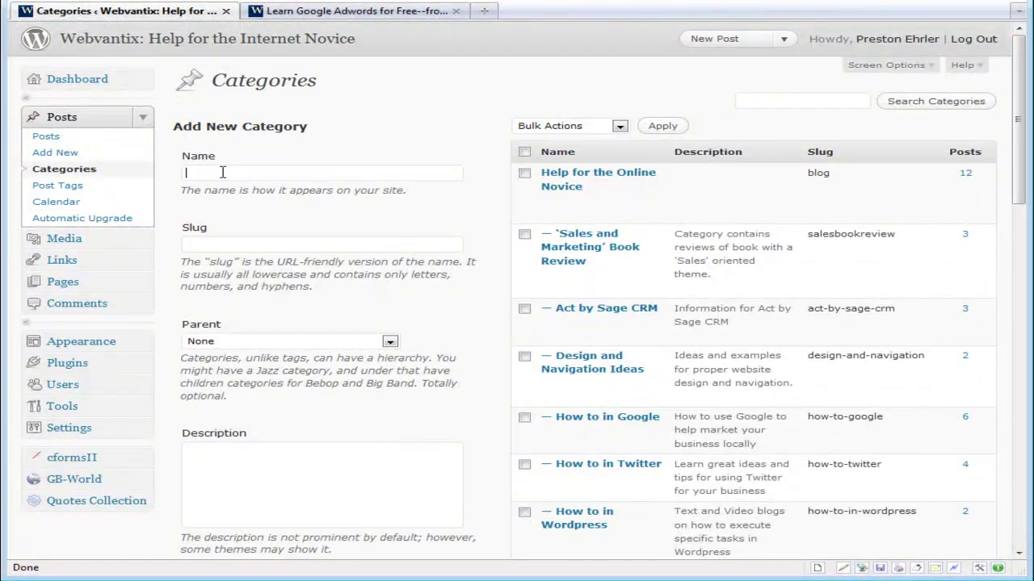
type("How t")
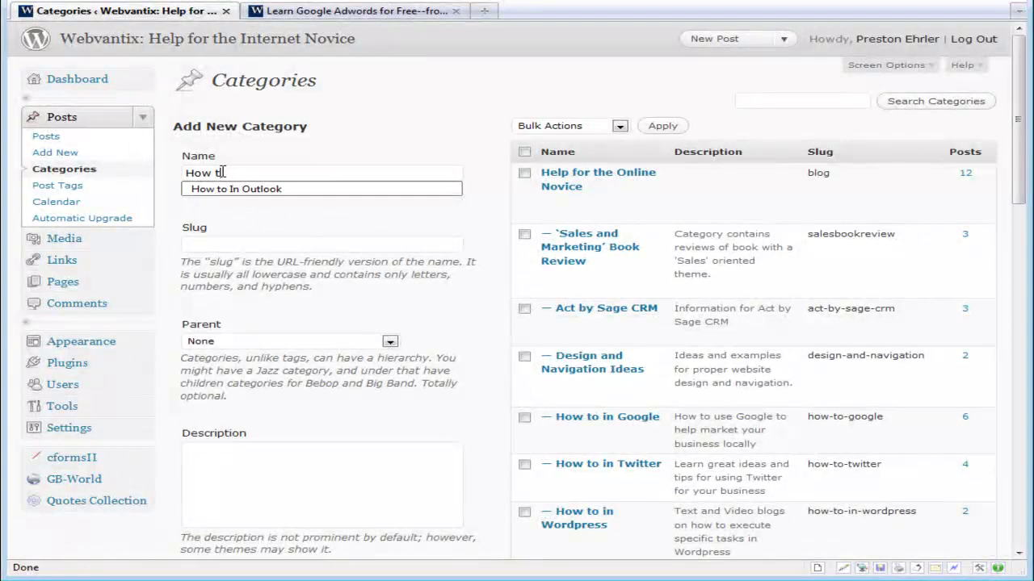
type("o Outlook")
left_click(222, 190)
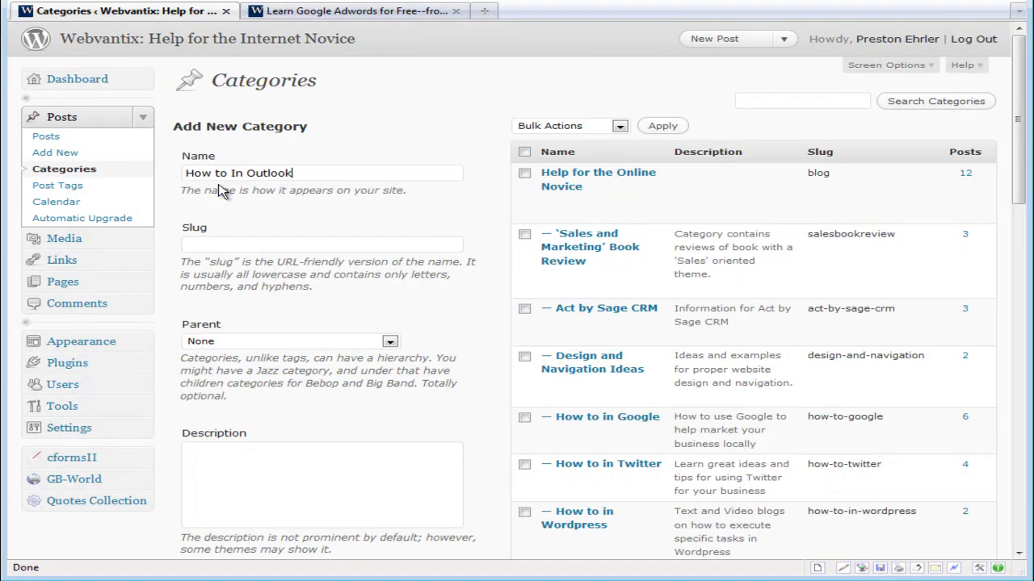
Set parent 'Help for the Online Novice' and description 'This category describes How to Use Outlook'.
left_click(390, 342)
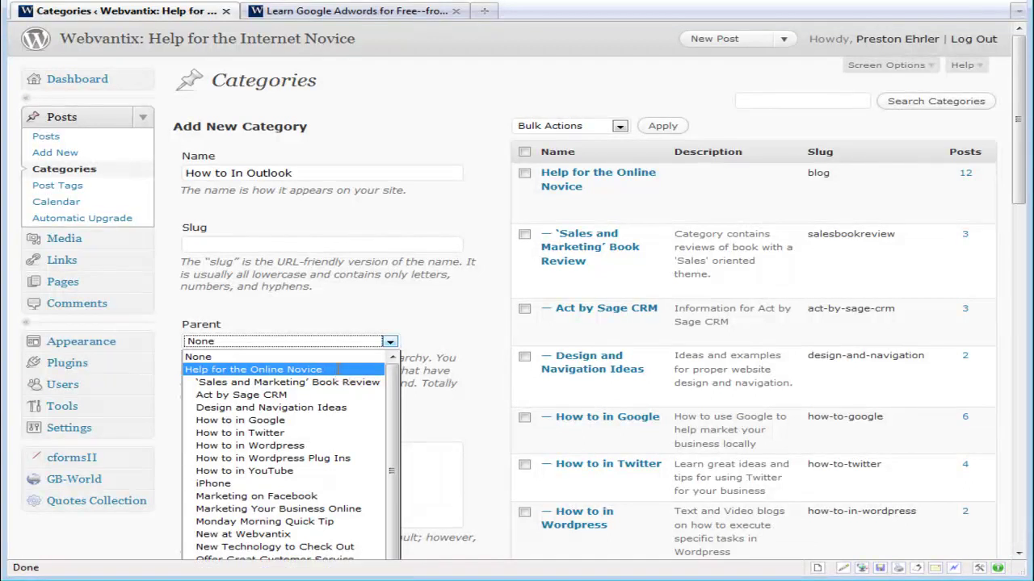
left_click(337, 369)
left_click(299, 472)
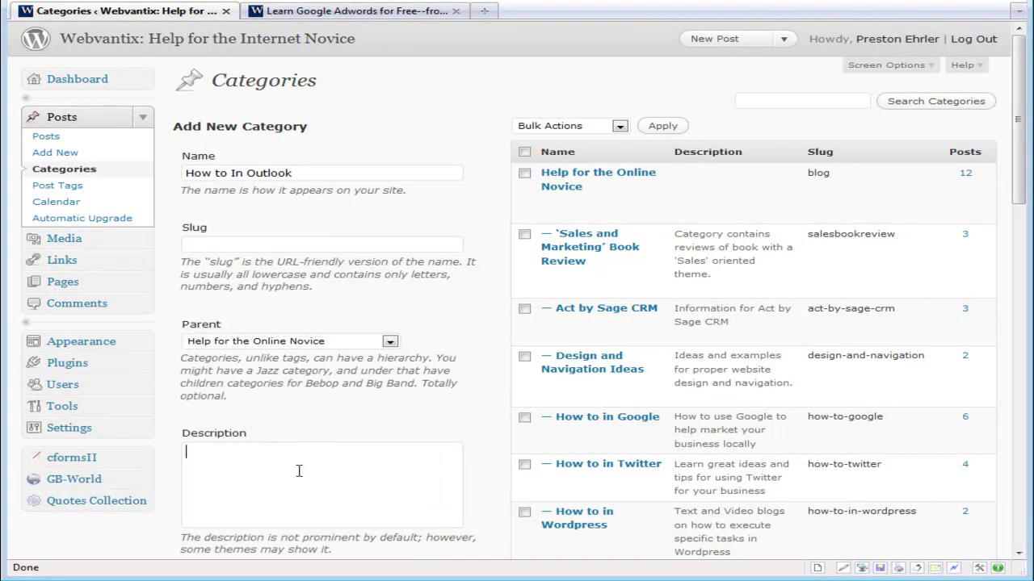
type("This category describles")
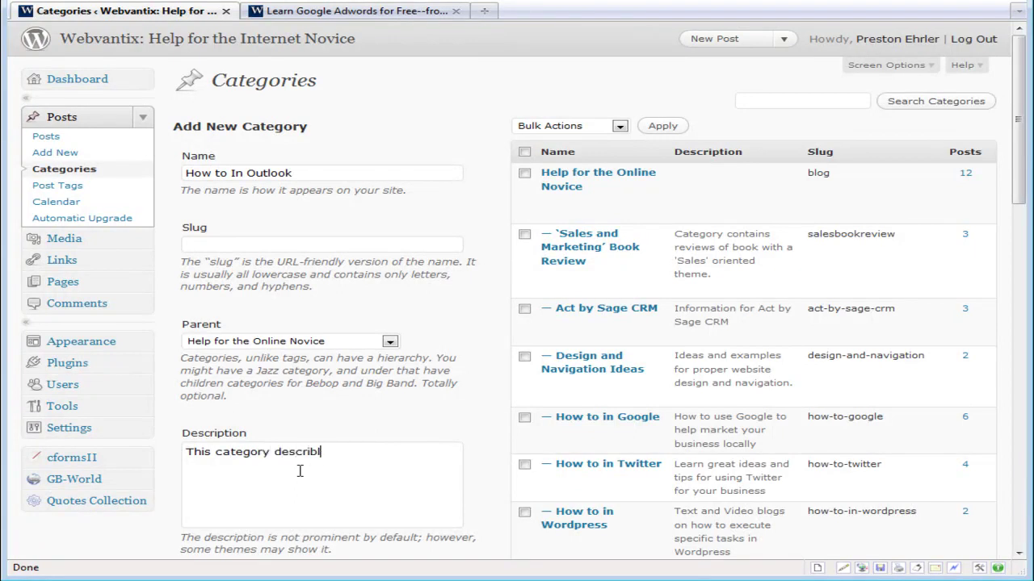
key("BackSpace")
key("BackSpace")
key("BackSpace")
key("BackSpace")
type("es h")
key("BackSpace")
type("How to Use Outlook")
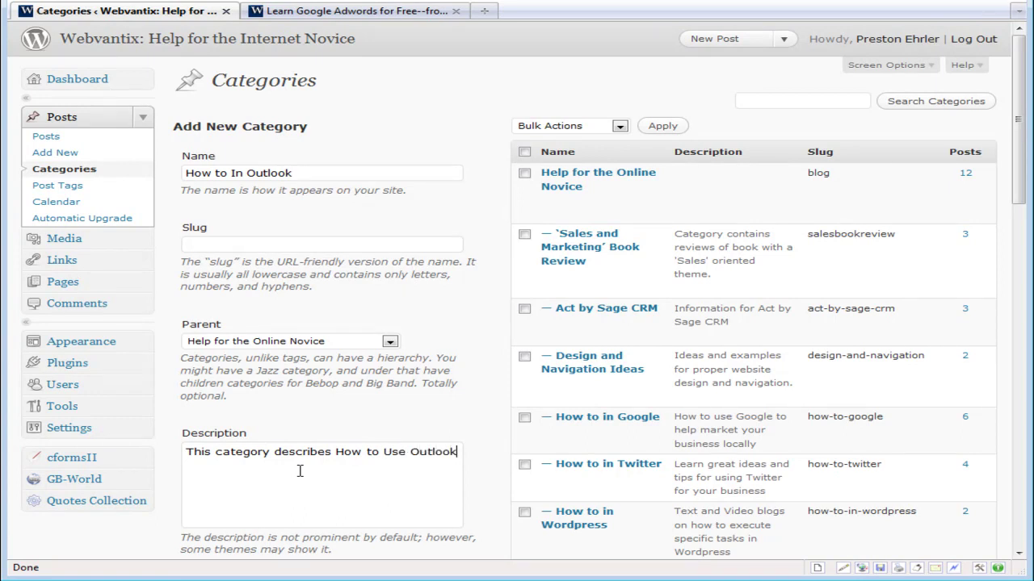
scroll(300, 470, "down", 2)
Add the 'How to In Outlook' category, check it in the category list, and return to the Dashboard.
left_click(242, 503)
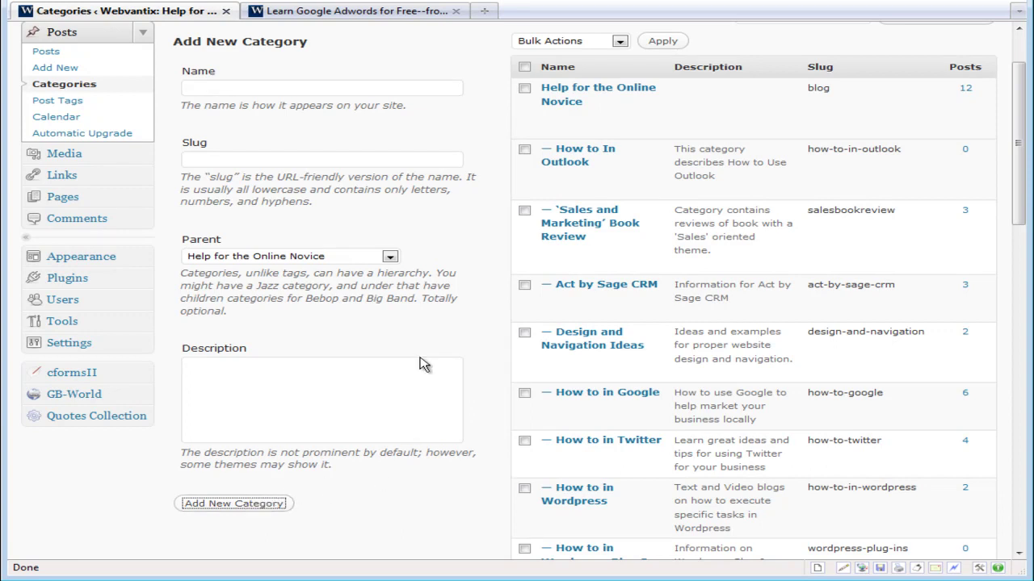
scroll(472, 339, "down", 1)
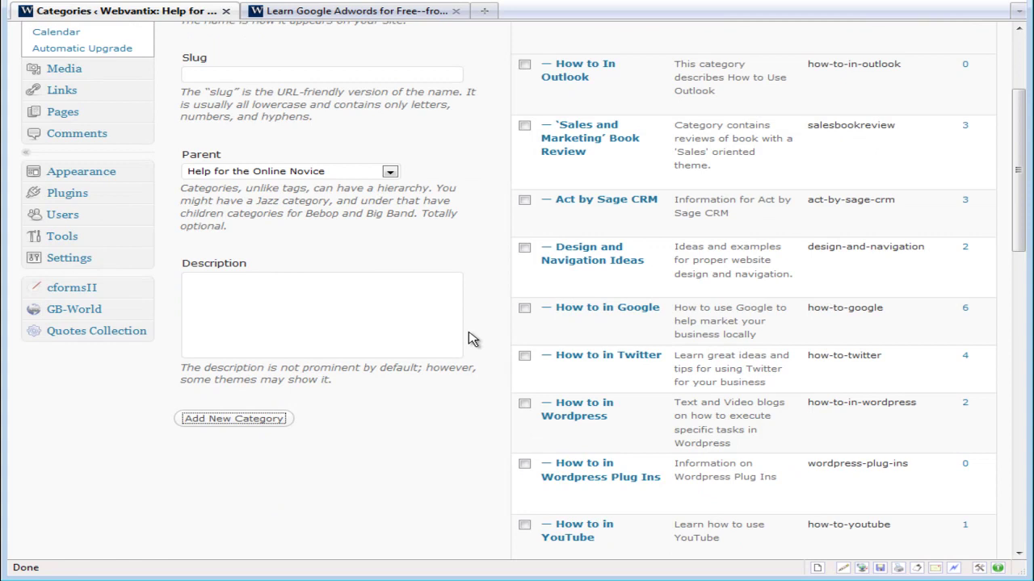
scroll(473, 340, "down", 2)
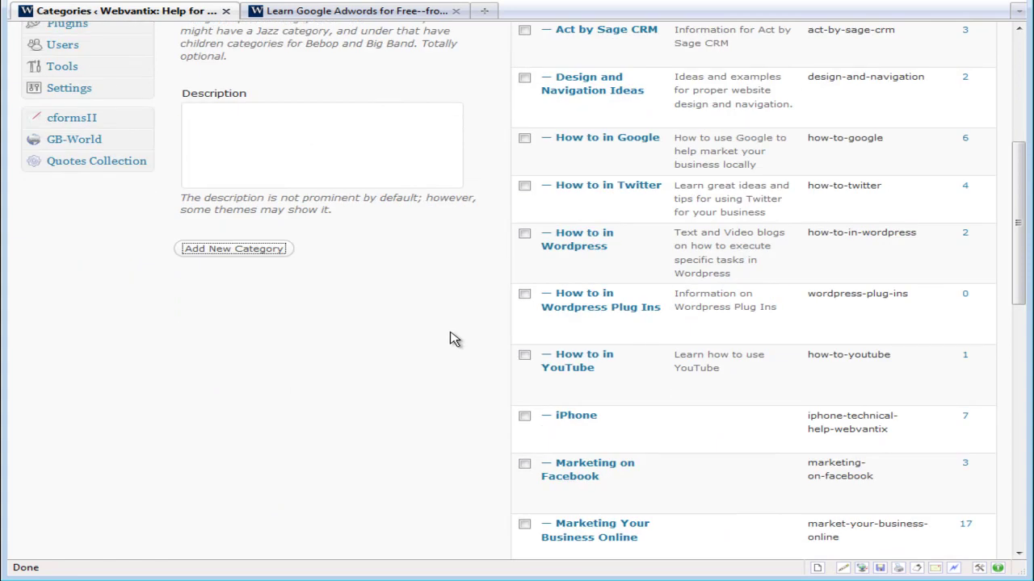
scroll(452, 339, "up", 4)
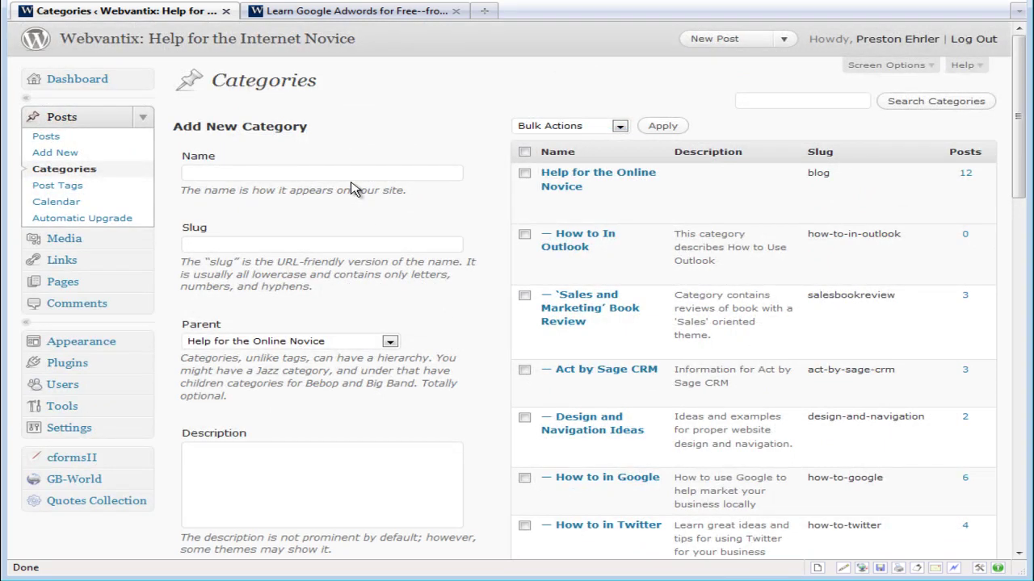
left_click(100, 79)
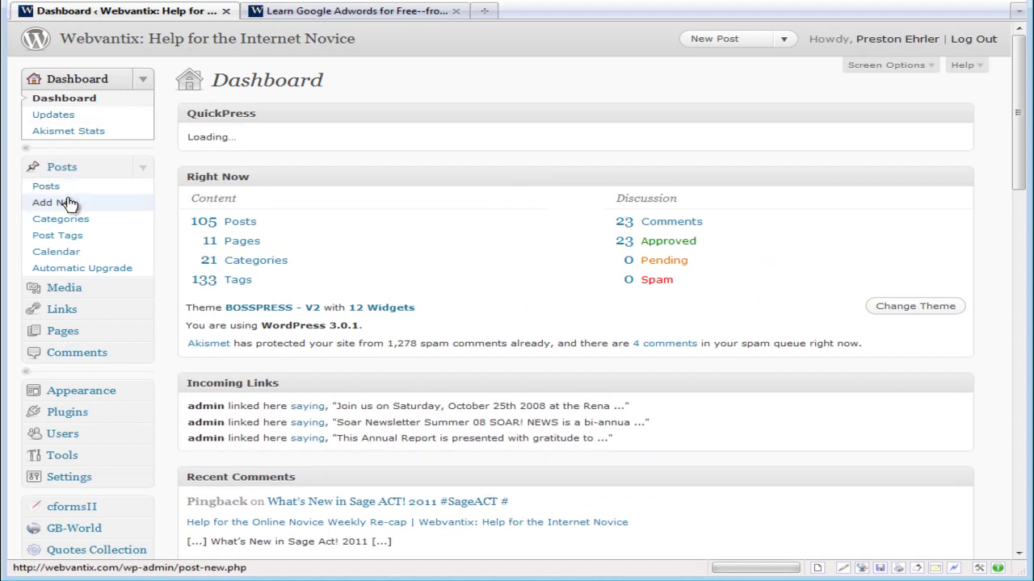
Start a new post titled 'How to Send an Email in Outlook'.
left_click(69, 203)
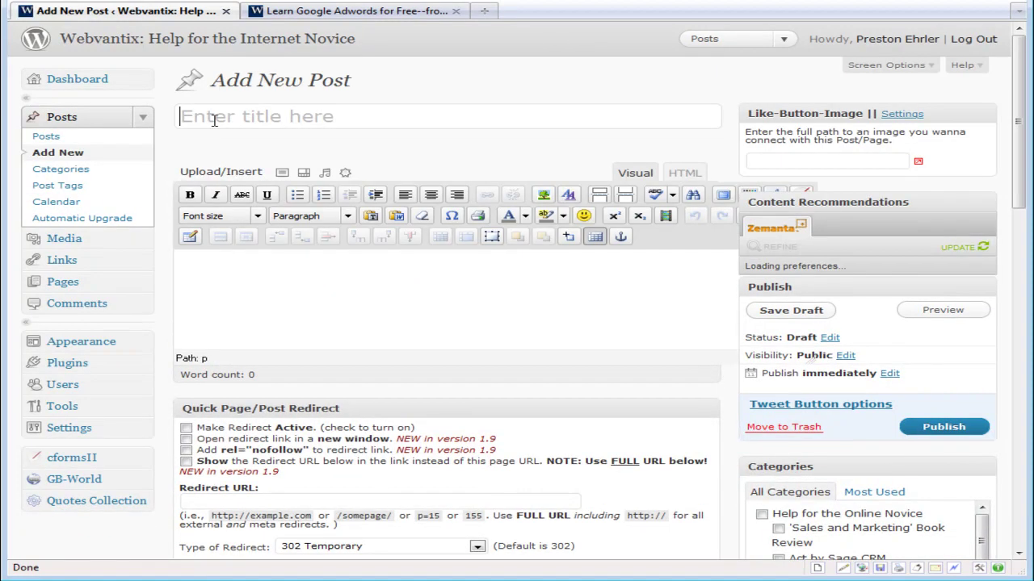
left_click(214, 120)
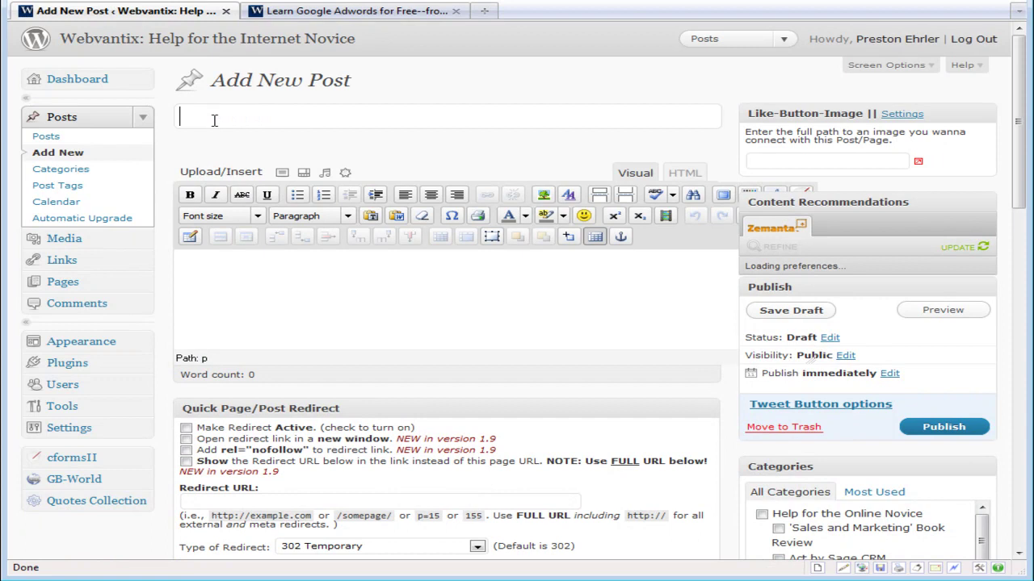
type("How to")
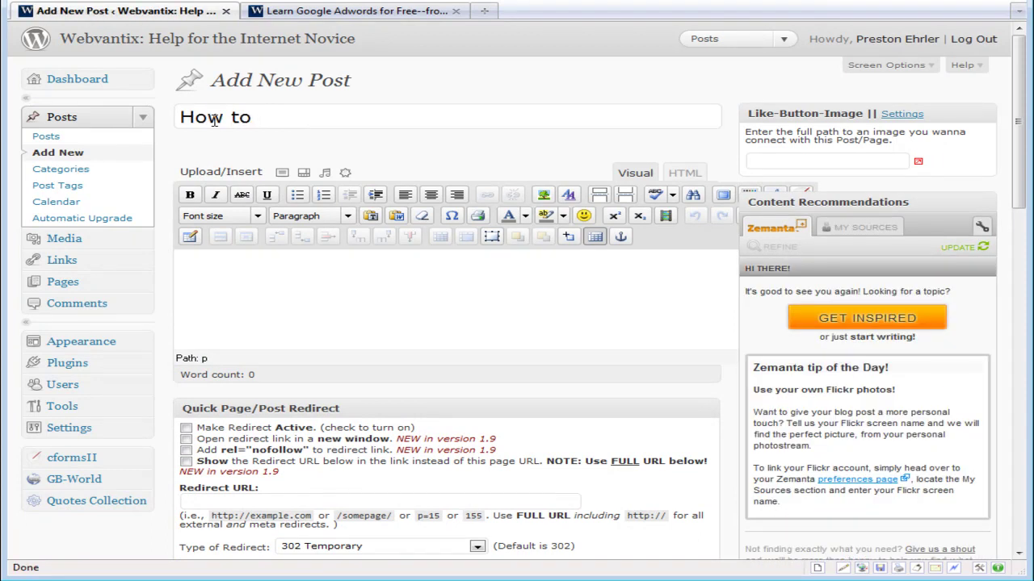
type(" Send a")
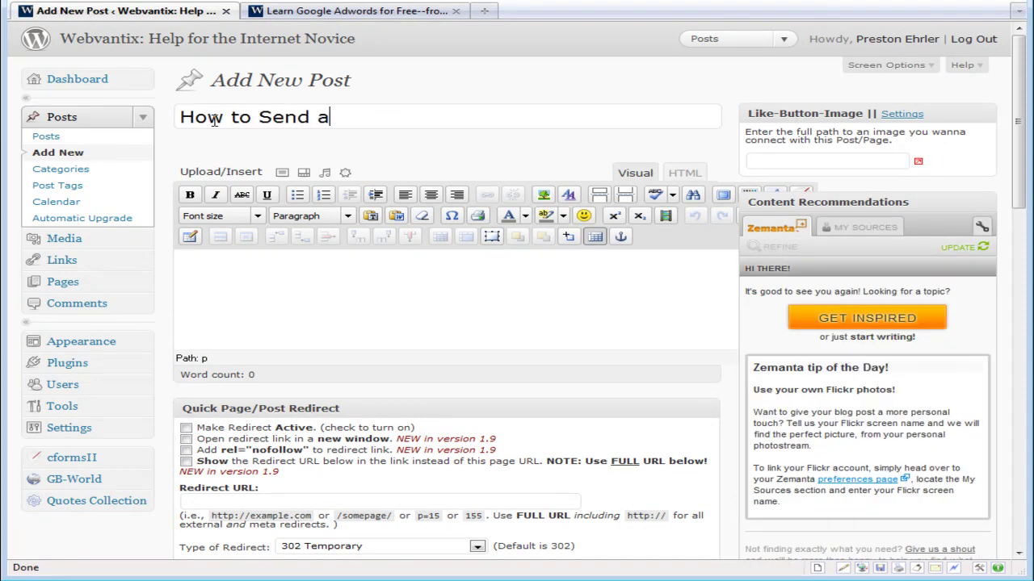
type("n Email in")
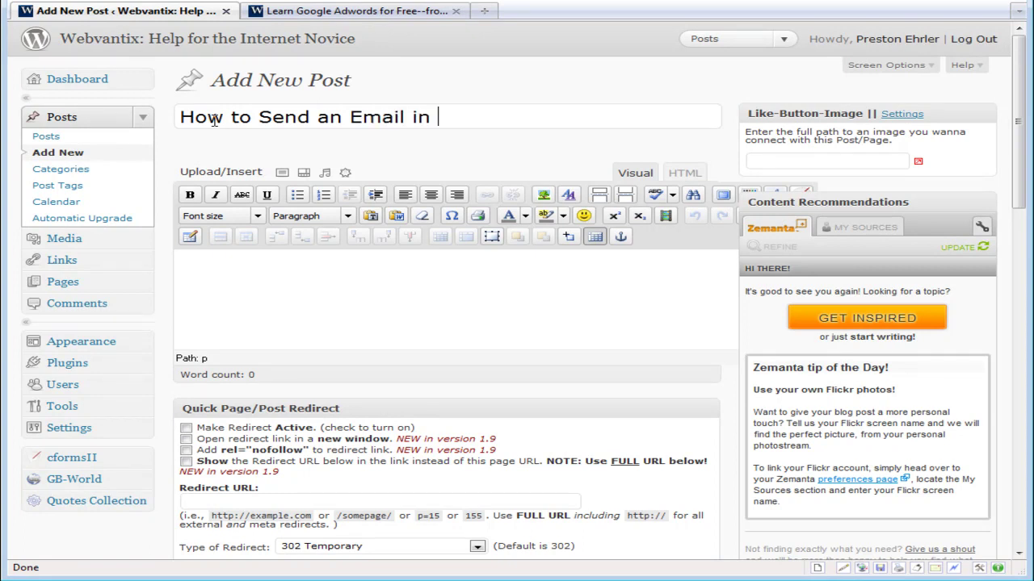
type("Outloo")
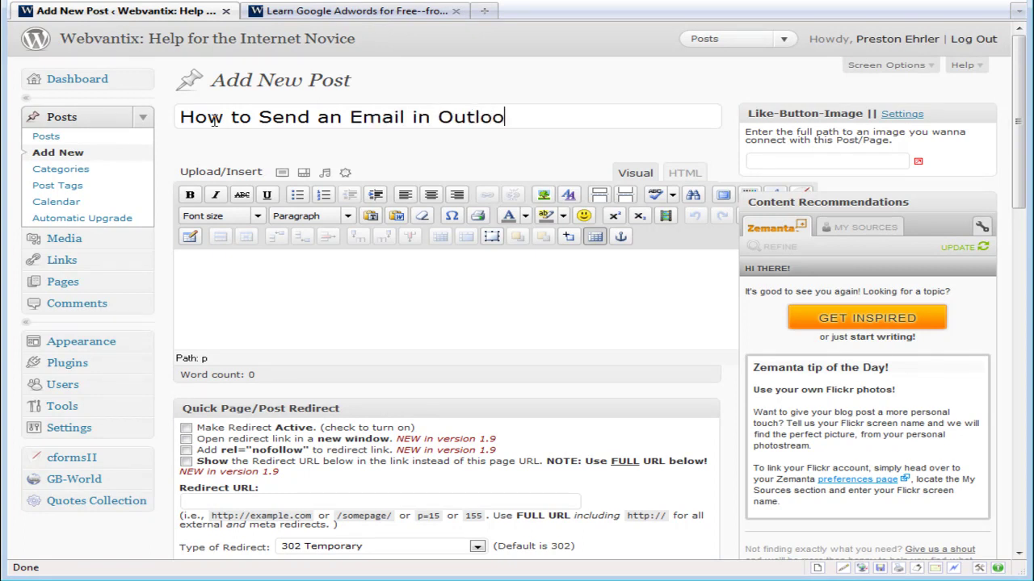
type("k")
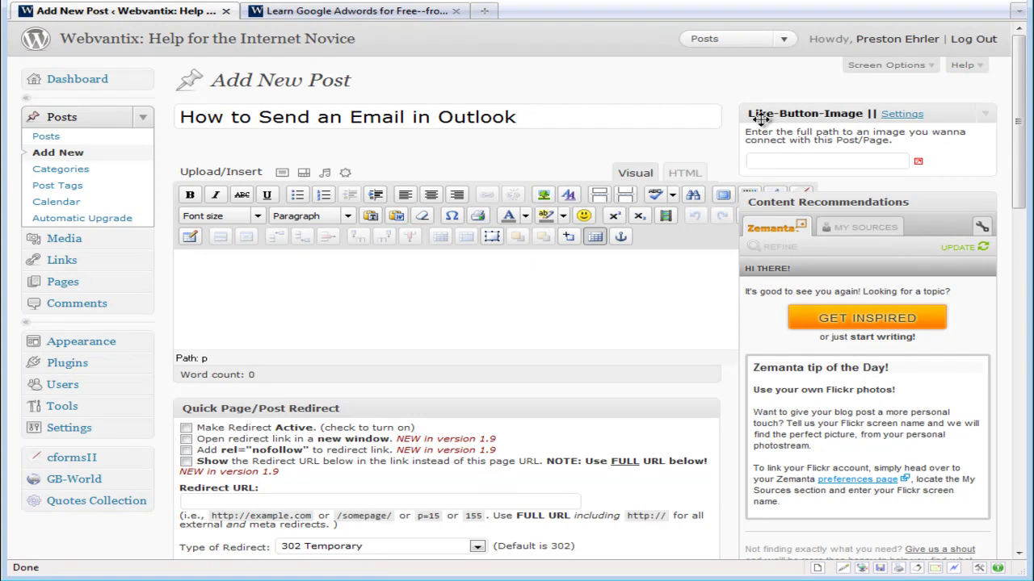
Tick the 'How to In Outlook' category checkbox for the post, then scroll back to the top.
left_click_drag(1019, 193, 1019, 348)
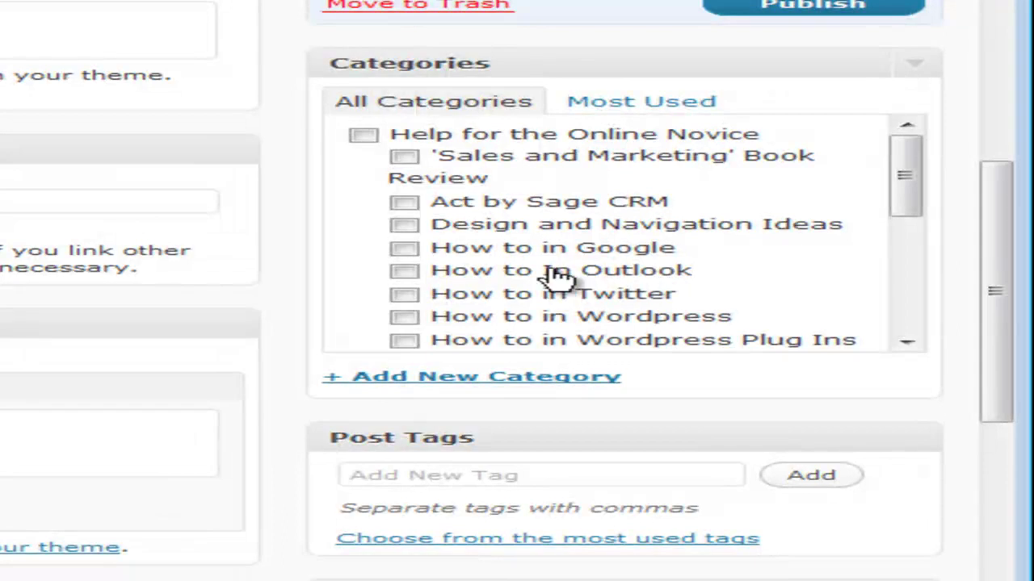
left_click(404, 271)
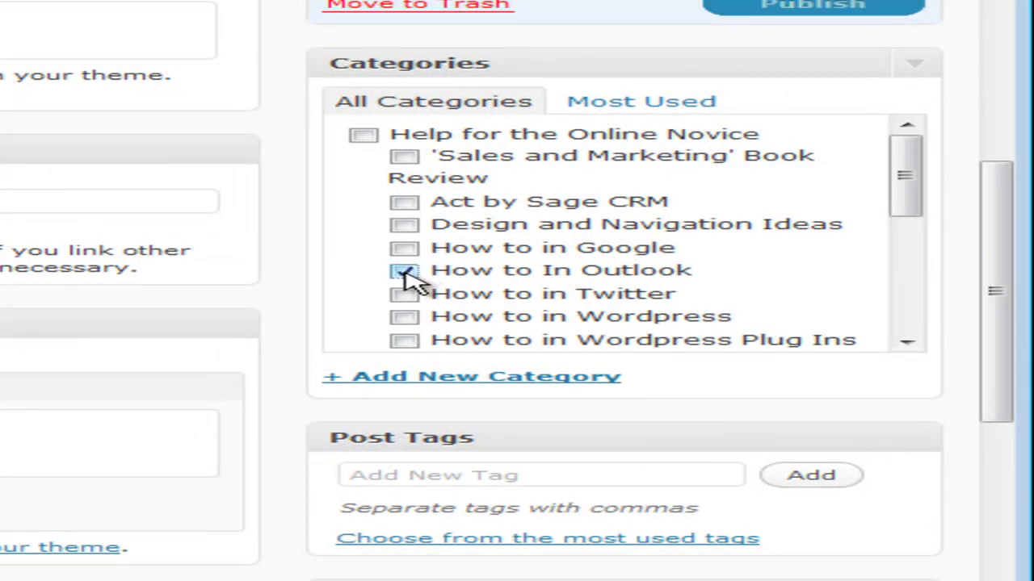
left_click(405, 271)
left_click(404, 271)
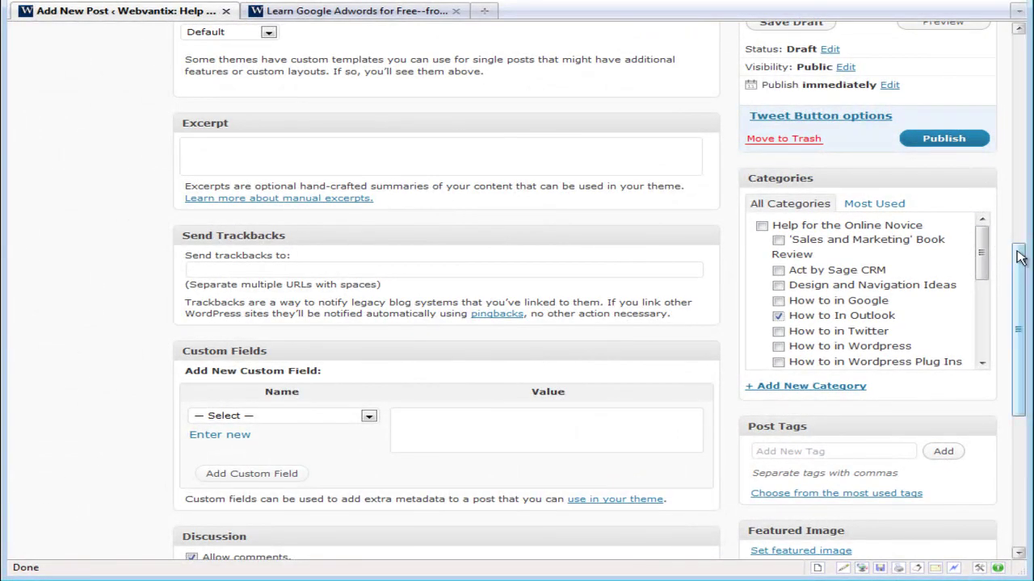
left_click_drag(1019, 254, 967, 55)
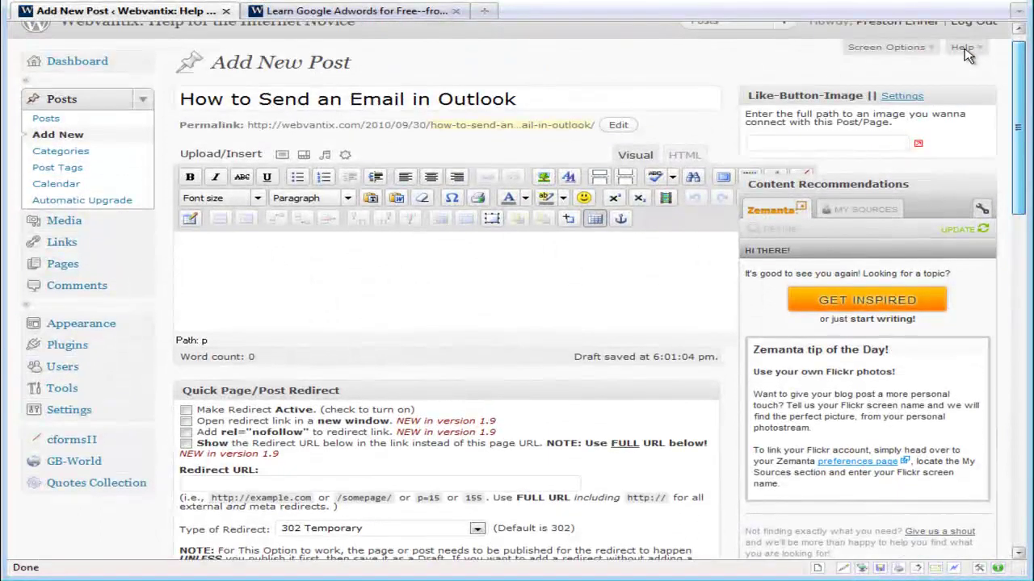
left_click_drag(967, 55, 973, 262)
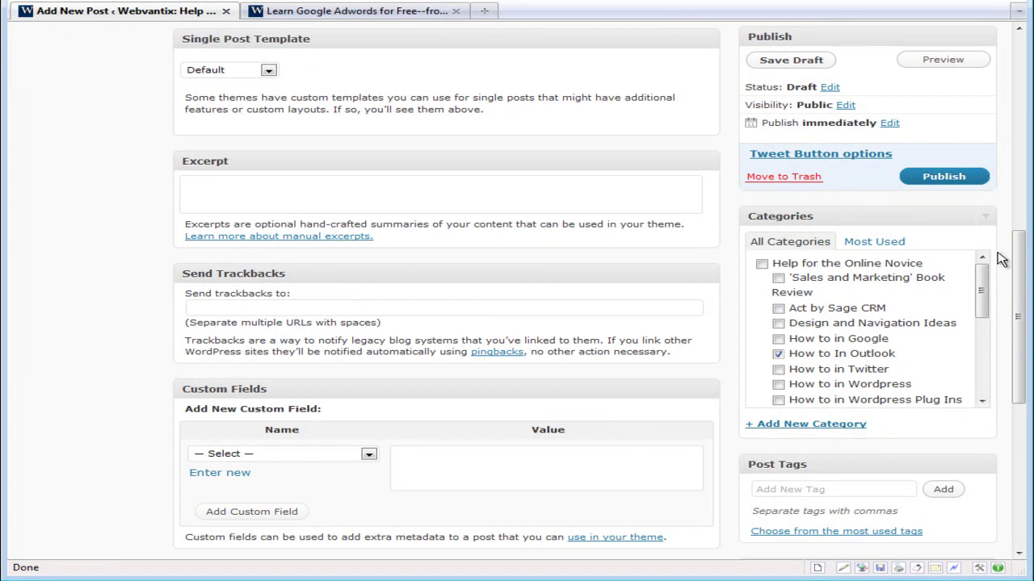
left_click_drag(1005, 291, 967, 55)
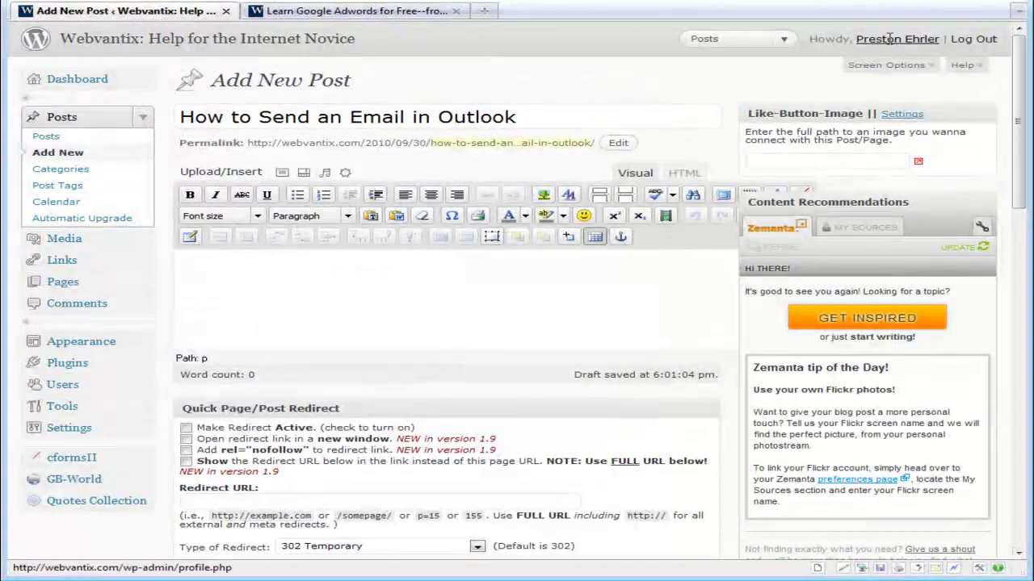
In the posts list, quick-edit the older 'How to Send An E-mail in Outlook' draft and scroll its categories.
left_click(36, 139)
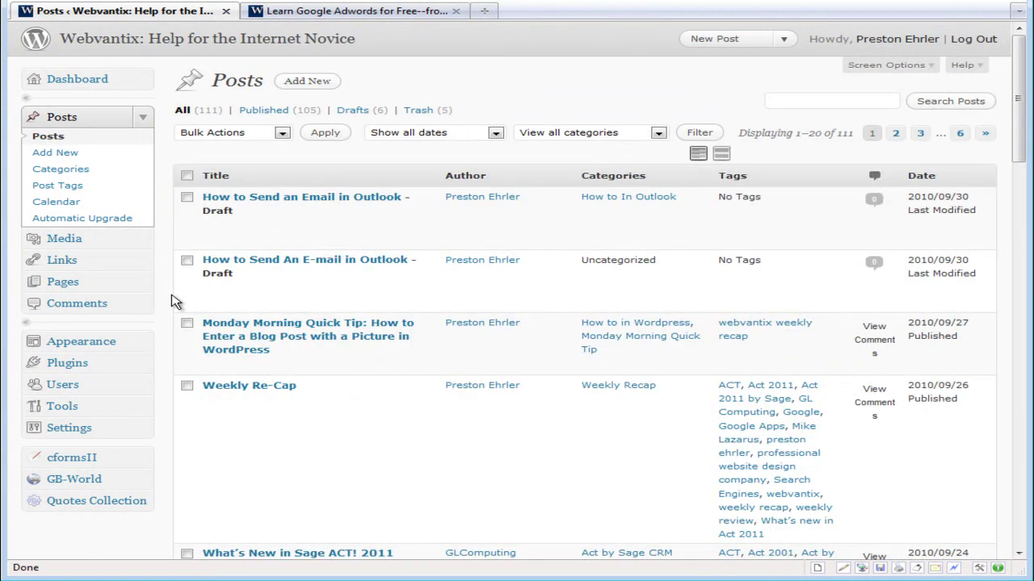
mouse_move(214, 226)
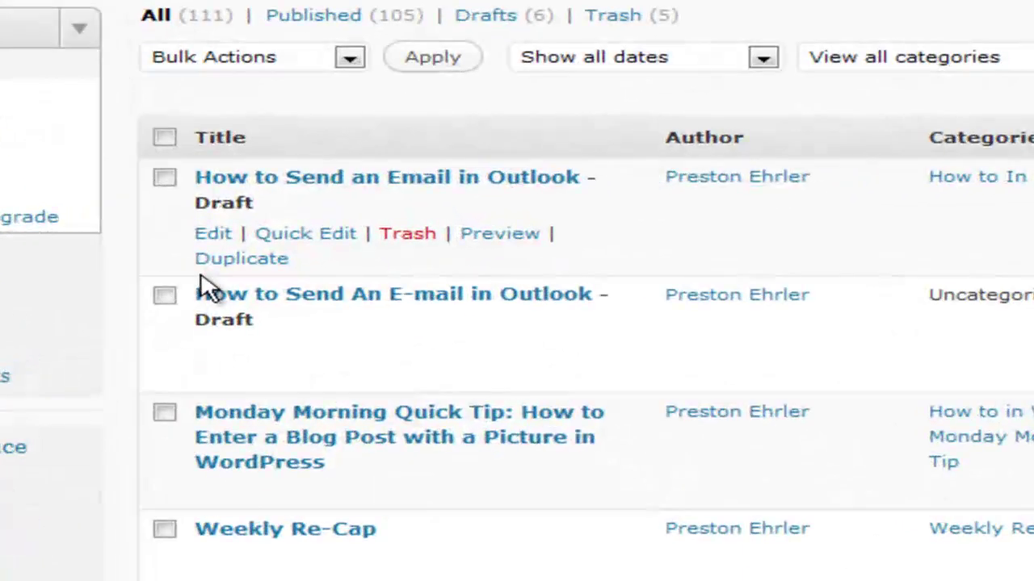
mouse_move(208, 317)
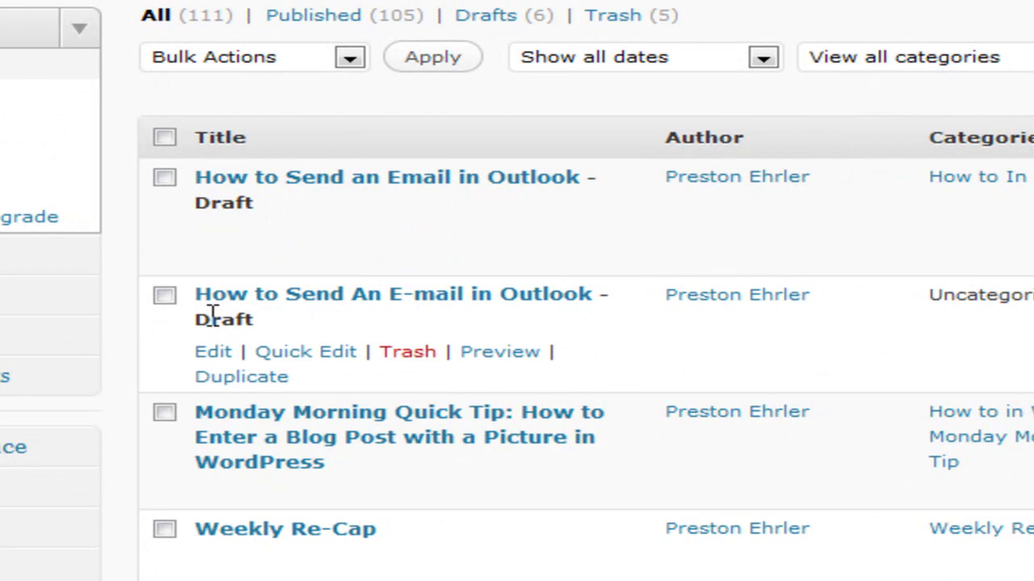
left_click(310, 355)
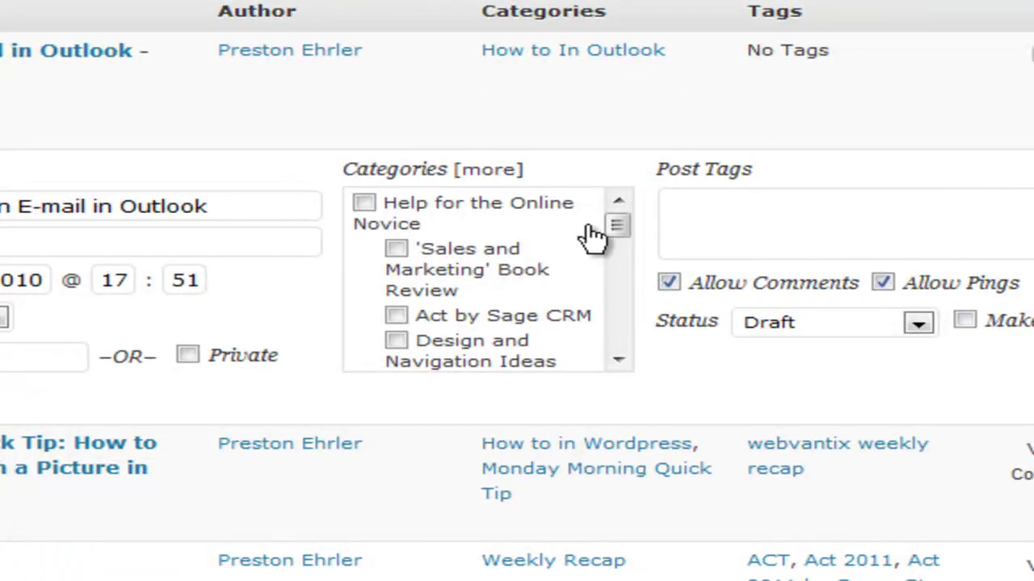
left_click_drag(618, 226, 635, 316)
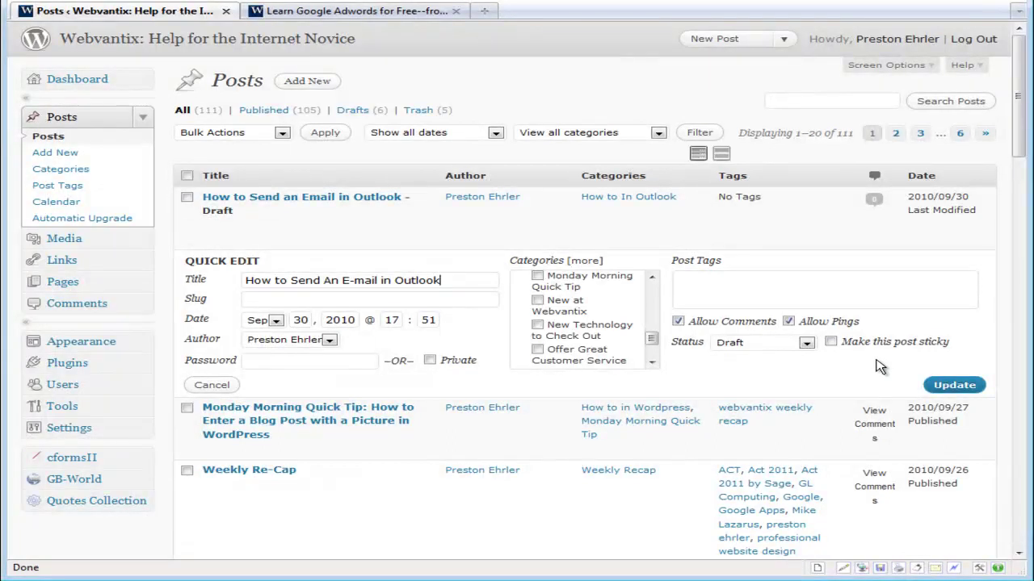
Switch to the public 'Learn Google Adwords for Free' blog tab to view its Categories sidebar.
left_click(305, 12)
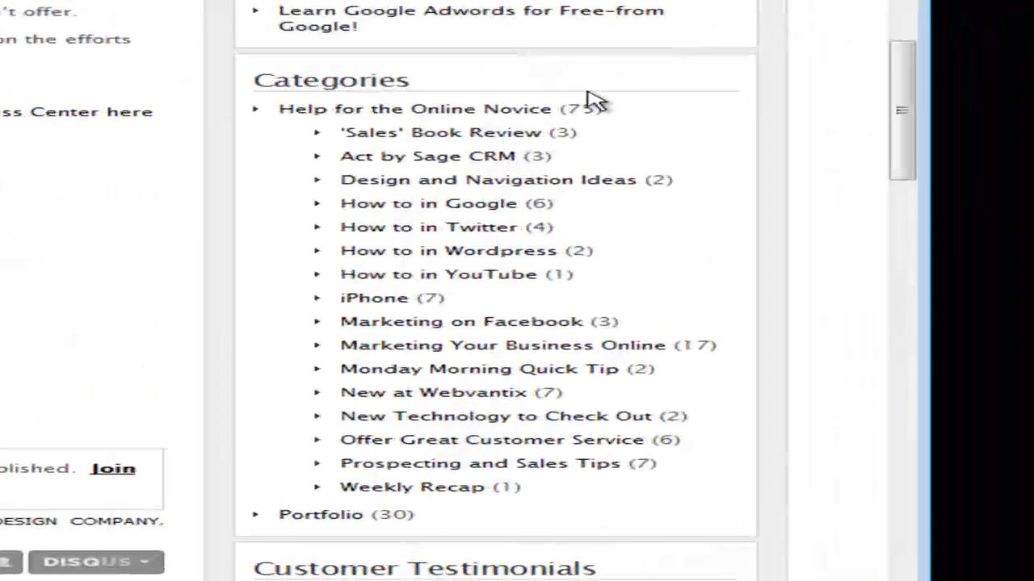